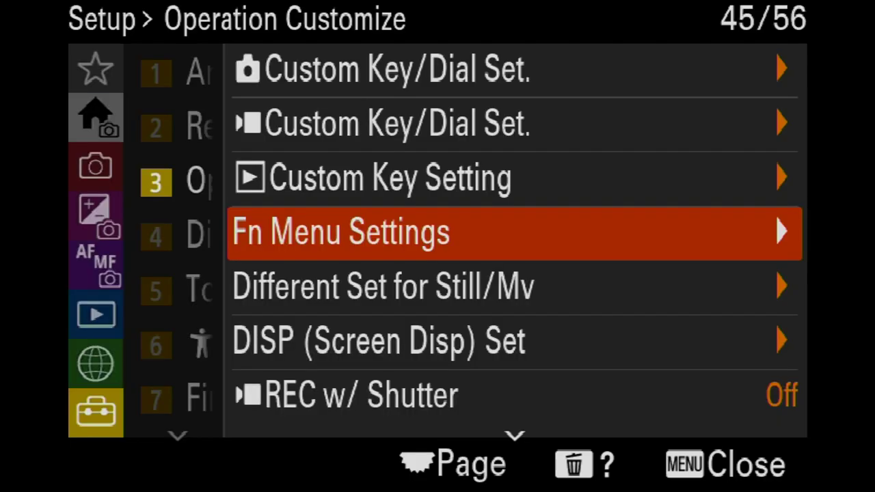
Step: Open Fn Menu Settings from the Operation Customize group in Setup
key(Left)
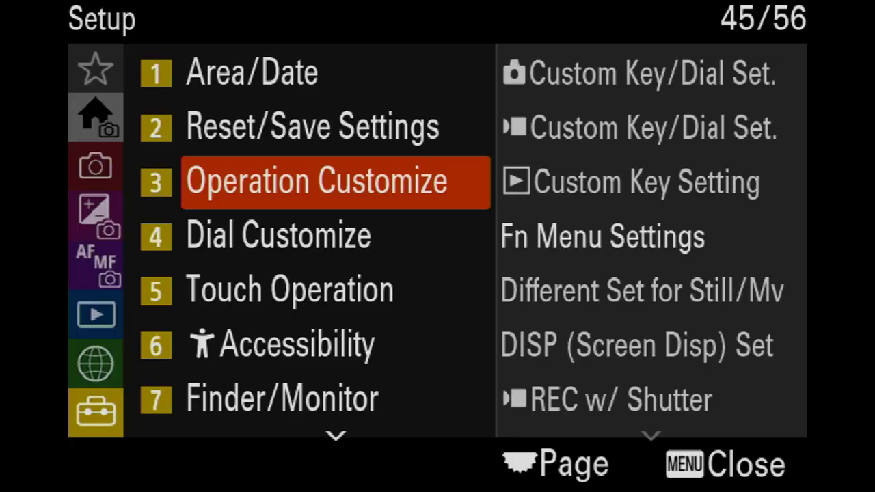
key(Left)
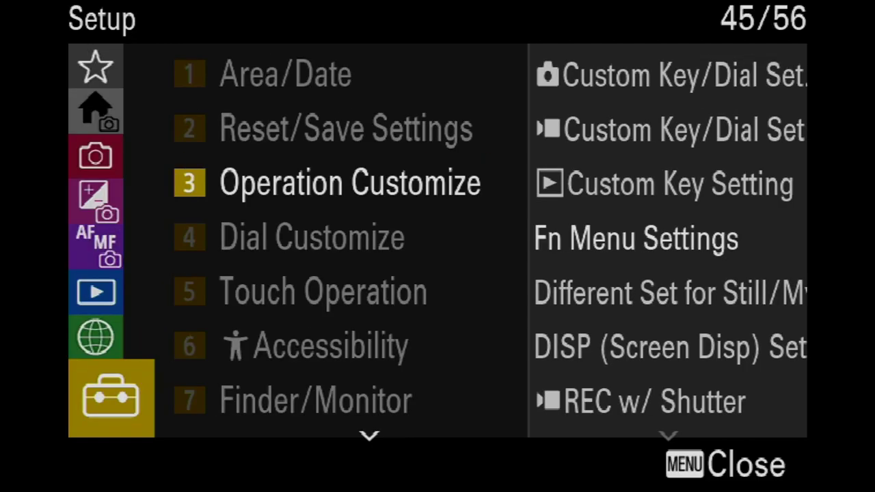
key(Right)
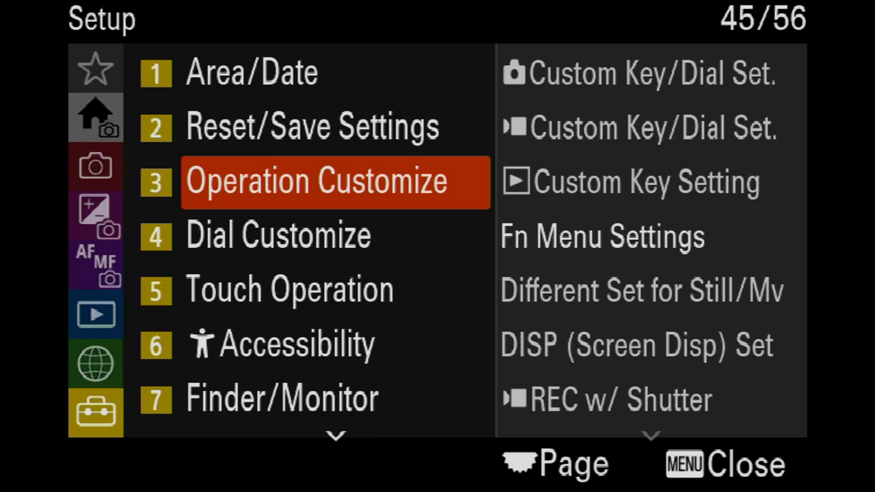
key(Right)
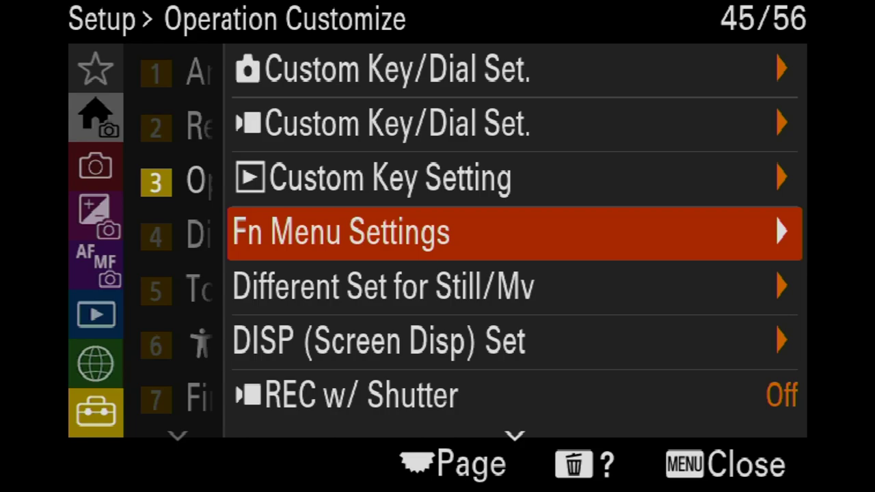
key(Return)
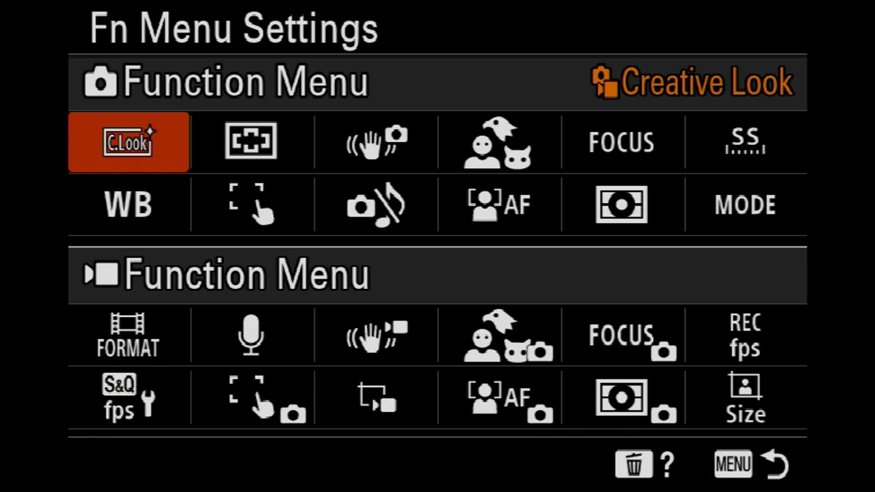
Step: Assign Creative Look to the first upper slot of the stills function menu
key(Return)
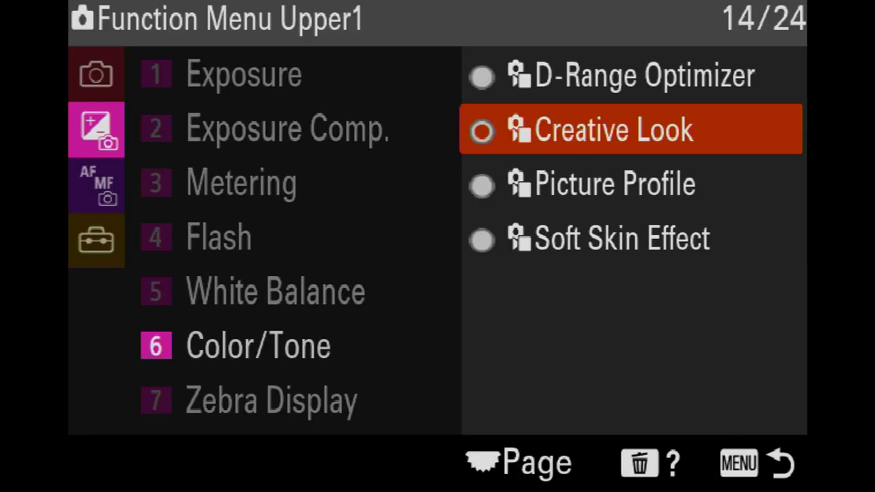
key(Down)
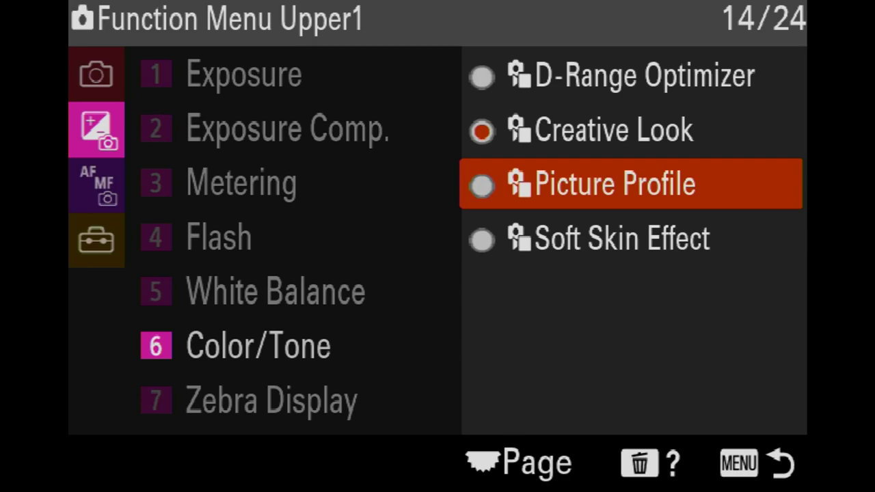
key(Up)
key(Return)
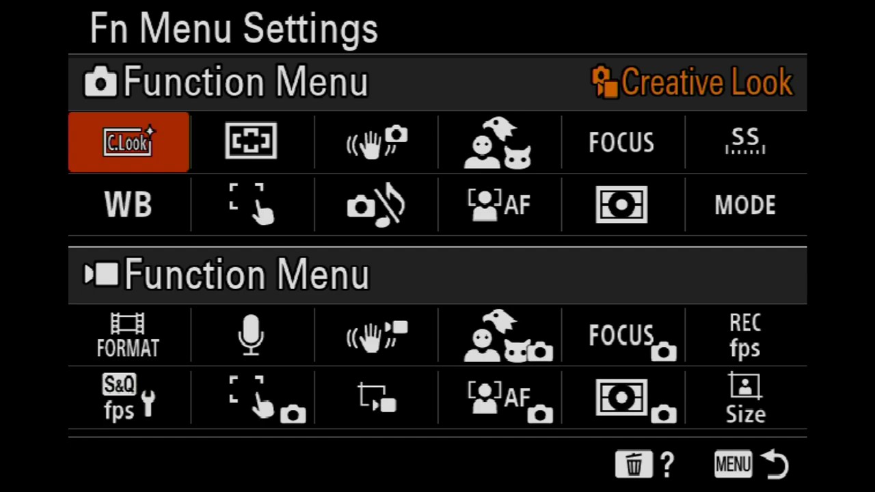
Step: Assign SteadyShot to the third upper slot of the stills function menu
click(252, 141)
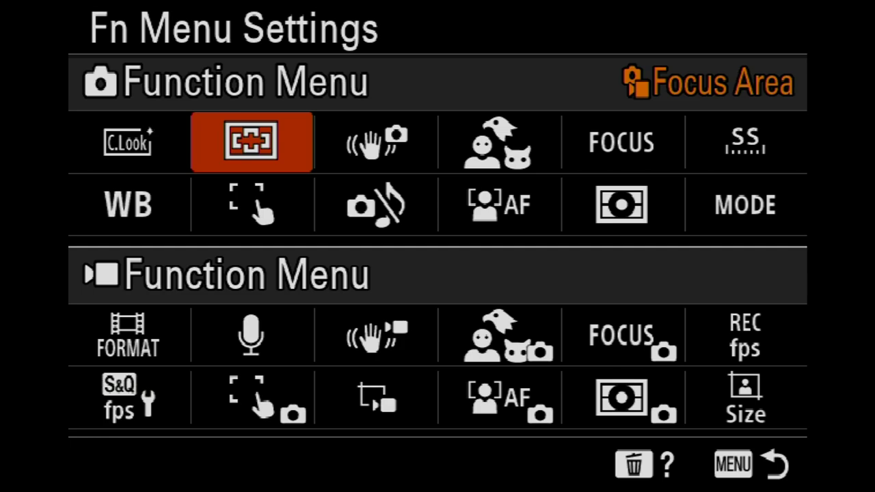
key(Right)
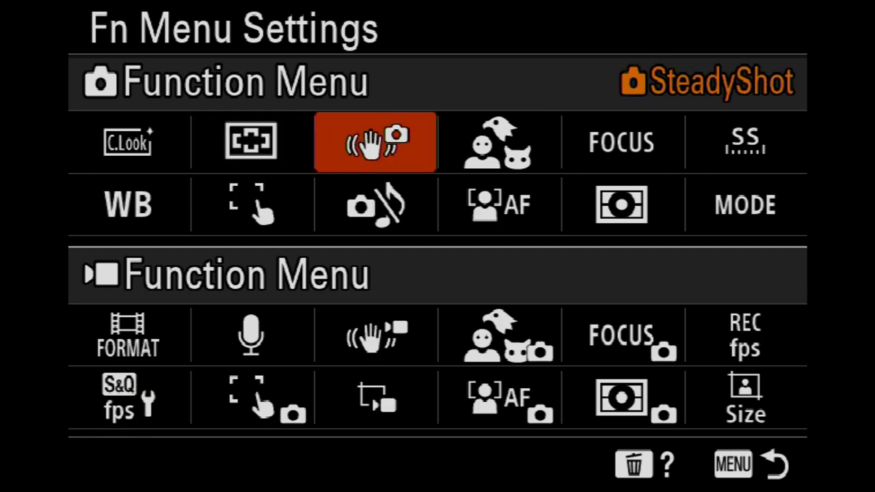
key(Return)
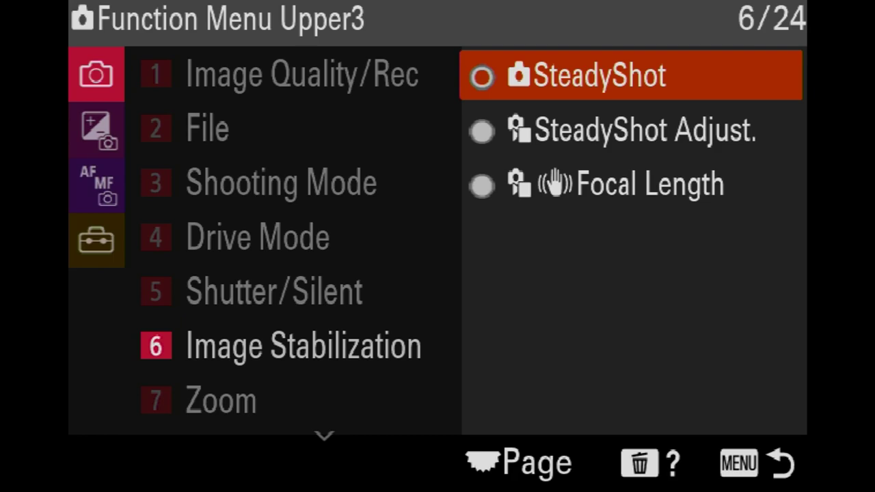
key(Return)
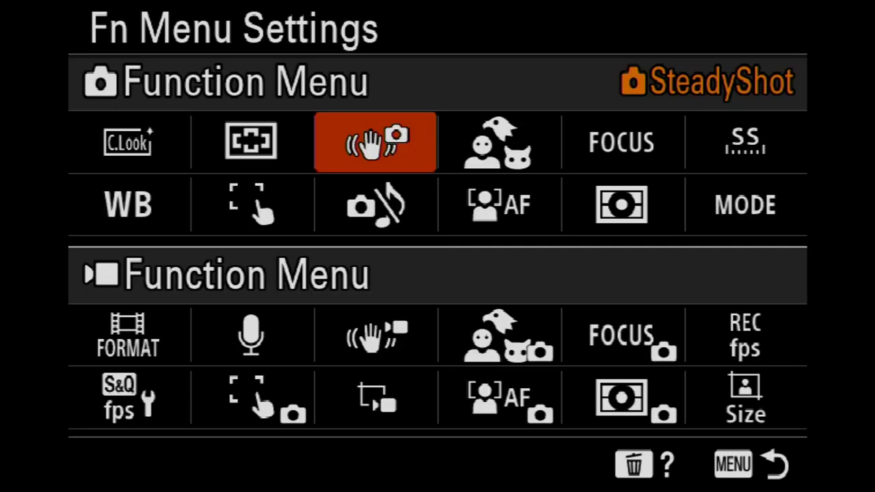
Step: Examine the functions assigned to the remaining stills function menu slots, from Recognition Target around to white balance
key(Right)
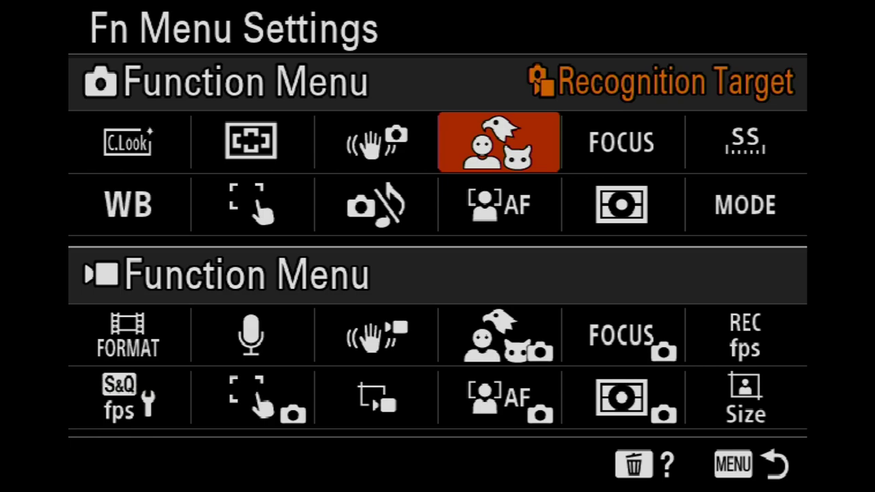
key(Right)
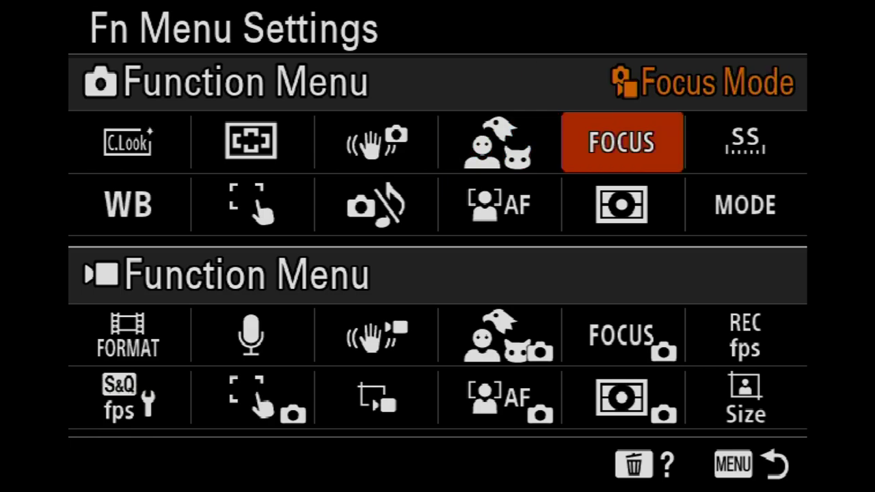
key(Right)
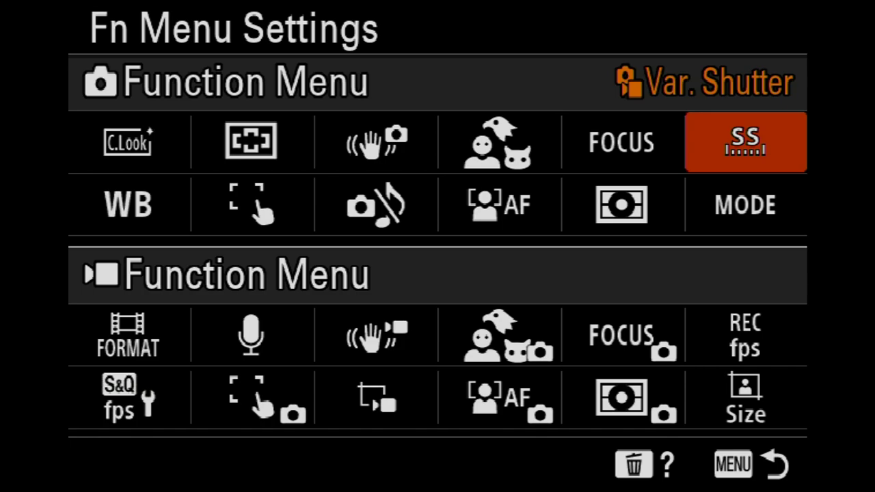
key(Down)
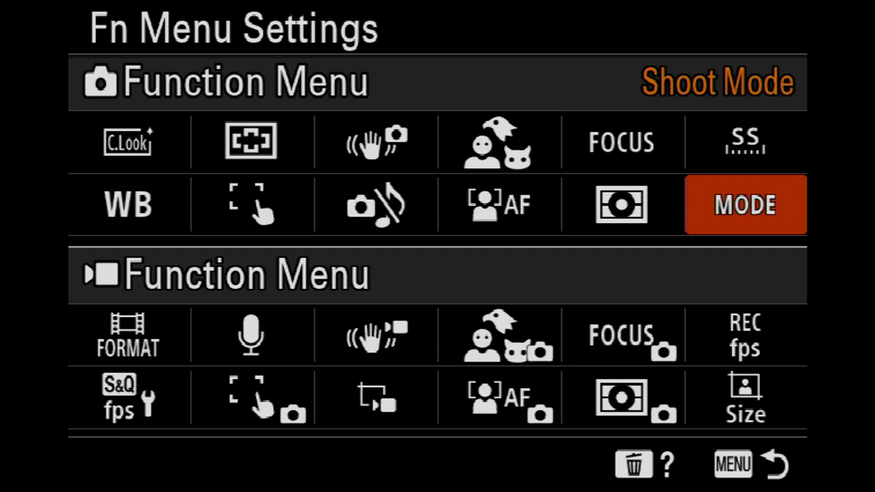
key(Left)
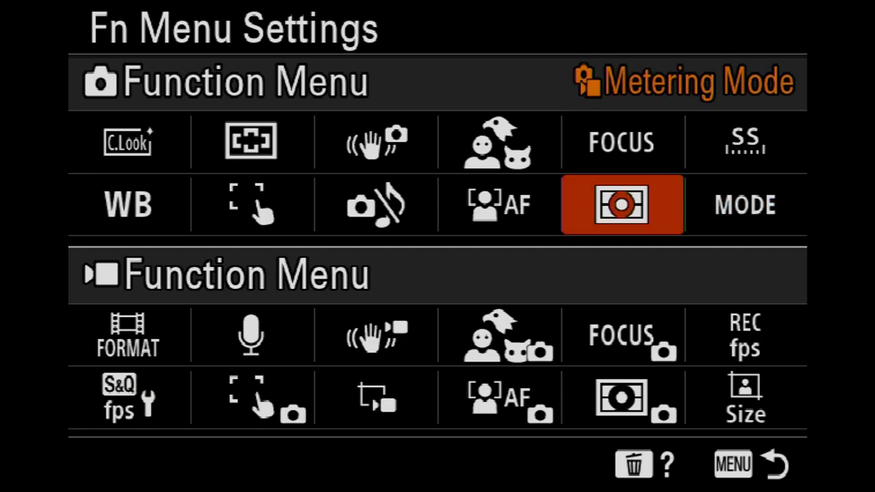
key(Left)
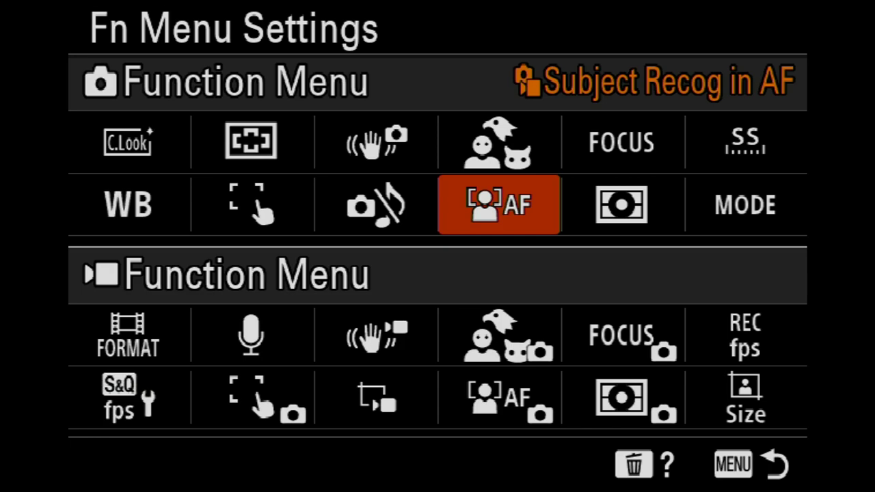
key(Left)
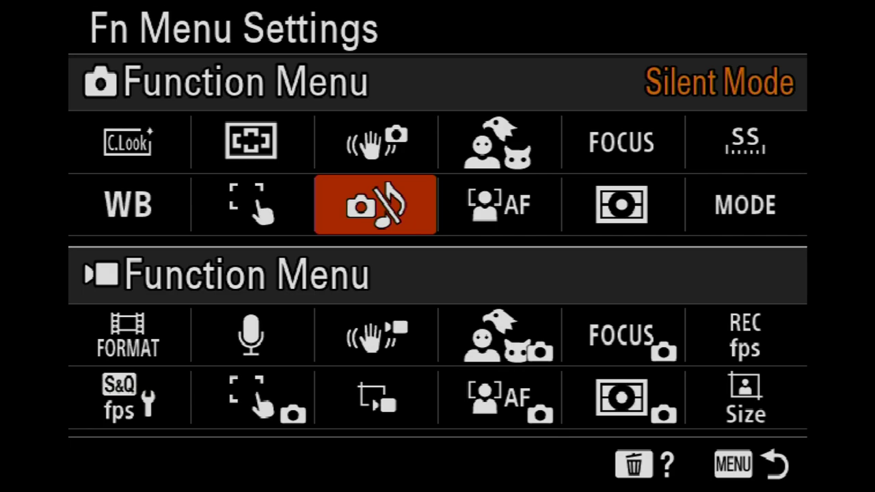
click(251, 204)
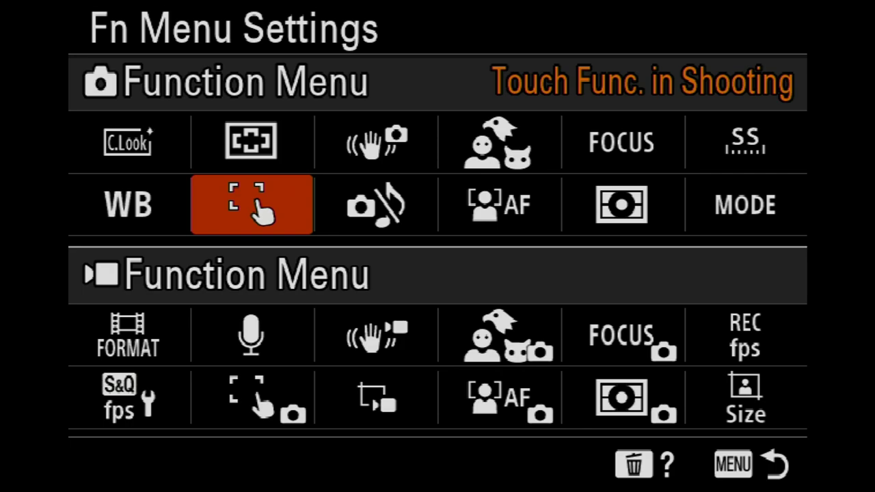
click(128, 205)
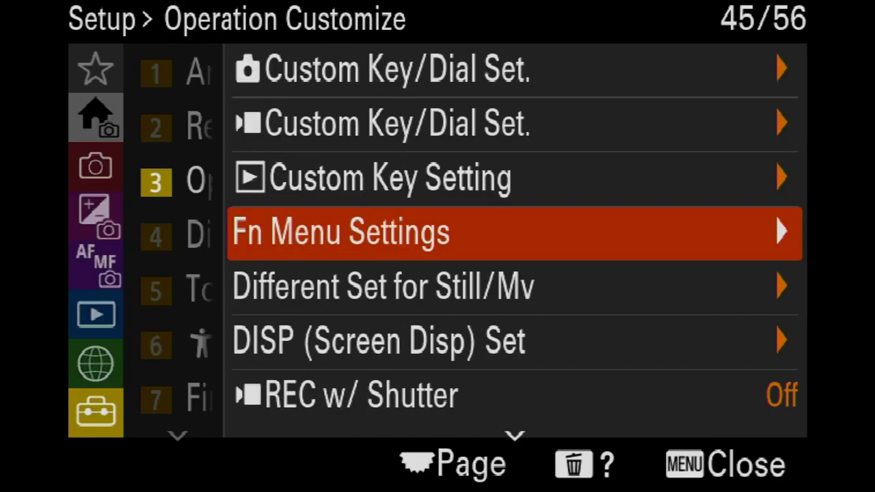
Step: Reopen Fn Menu Settings and examine the movie function menu slots for File Format, S&Q Frame Rate, Audio Rec Level, touch function and Auto Framing
key(Return)
key(Down)
key(Down)
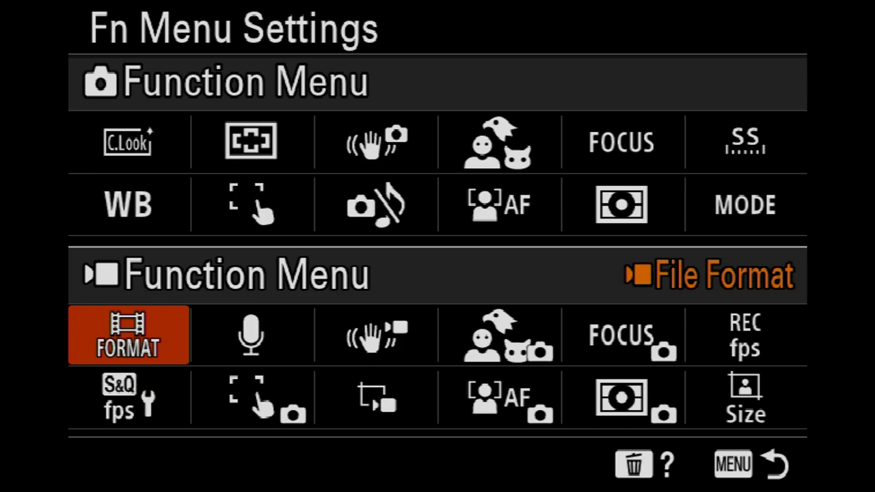
click(129, 398)
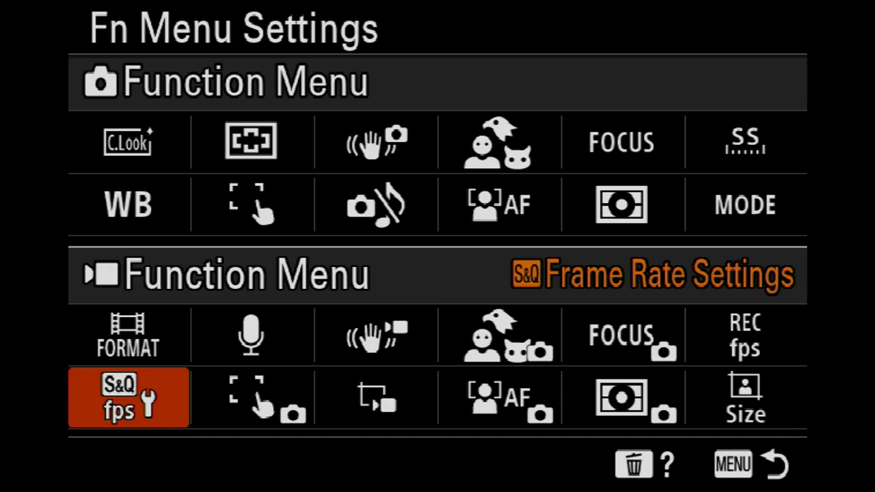
click(129, 335)
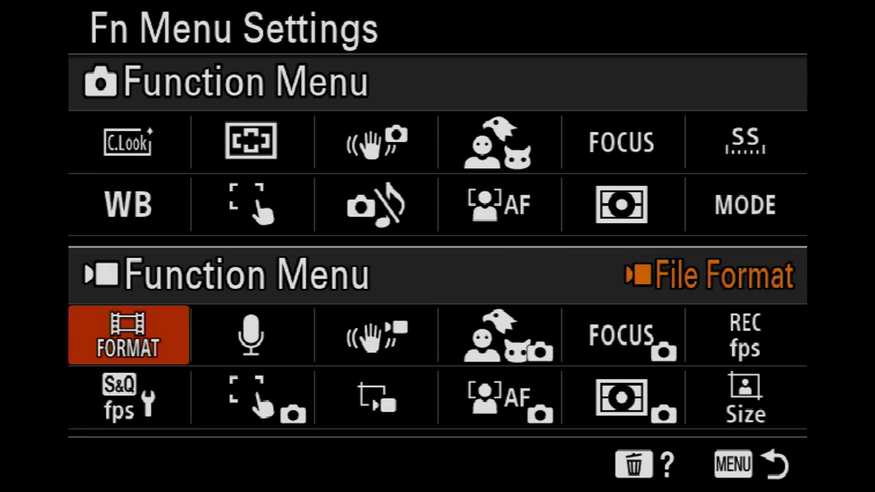
click(252, 334)
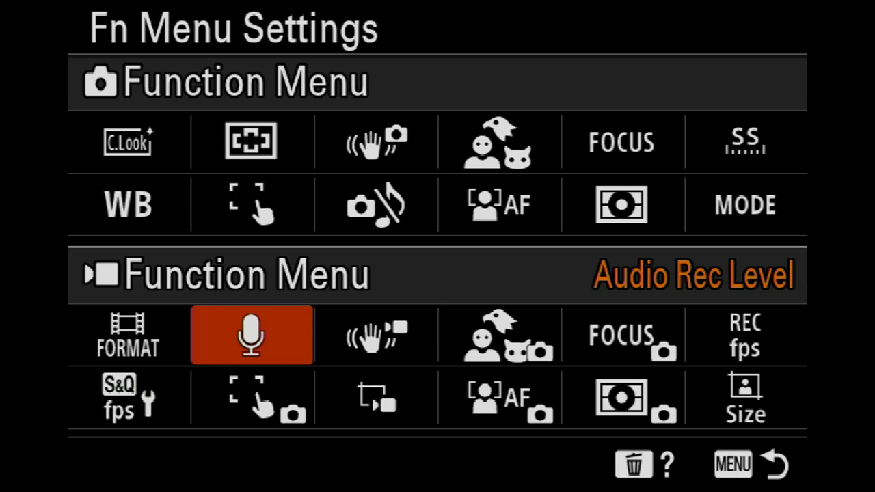
click(252, 398)
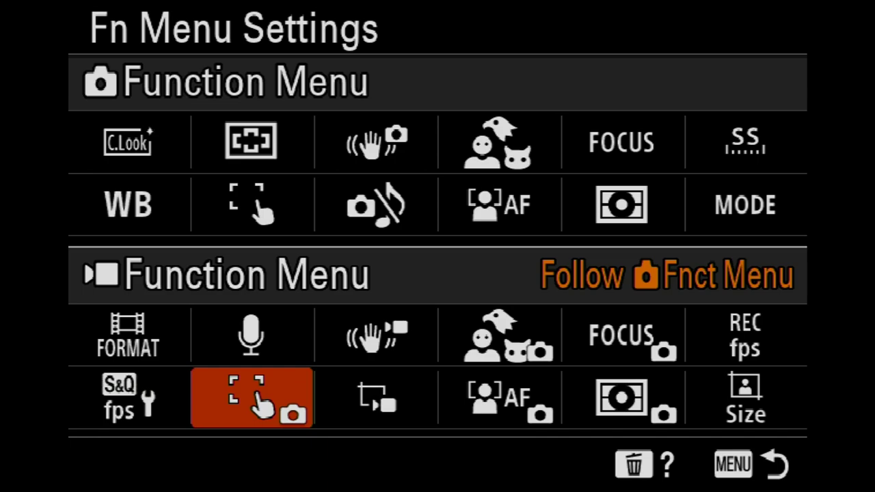
click(375, 397)
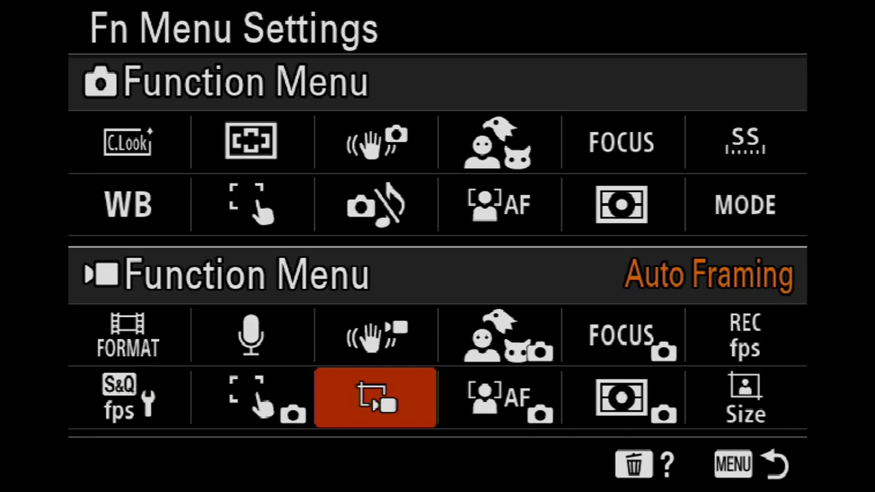
Step: Examine the movie function menu slots for subject recognition, metering, Crop Level and Rec Frame Rate
key(Right)
key(Up)
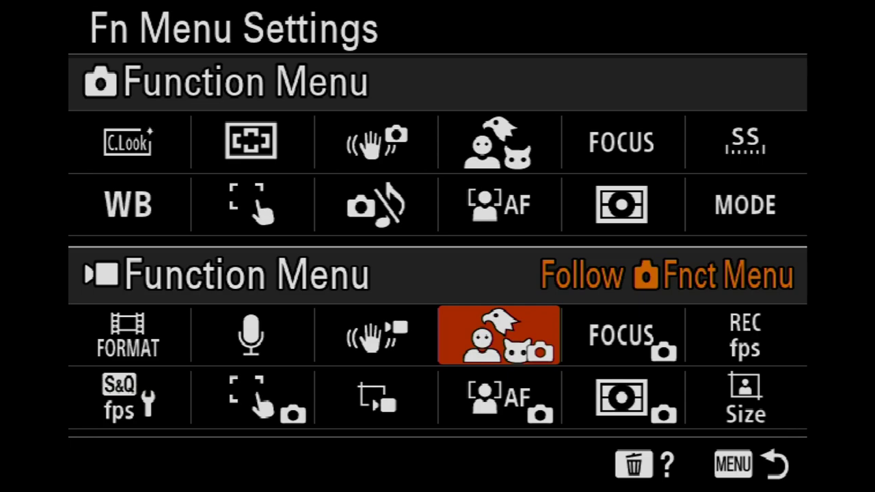
key(Down)
key(Right)
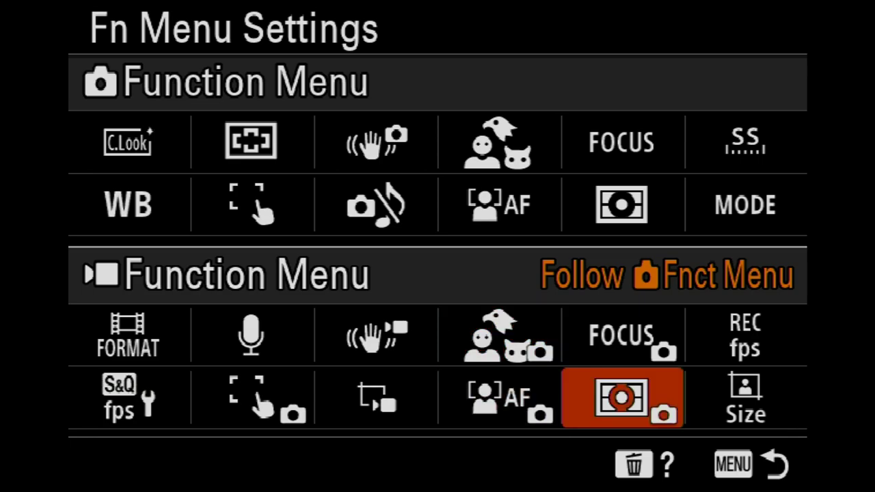
key(Up)
key(Down)
key(Right)
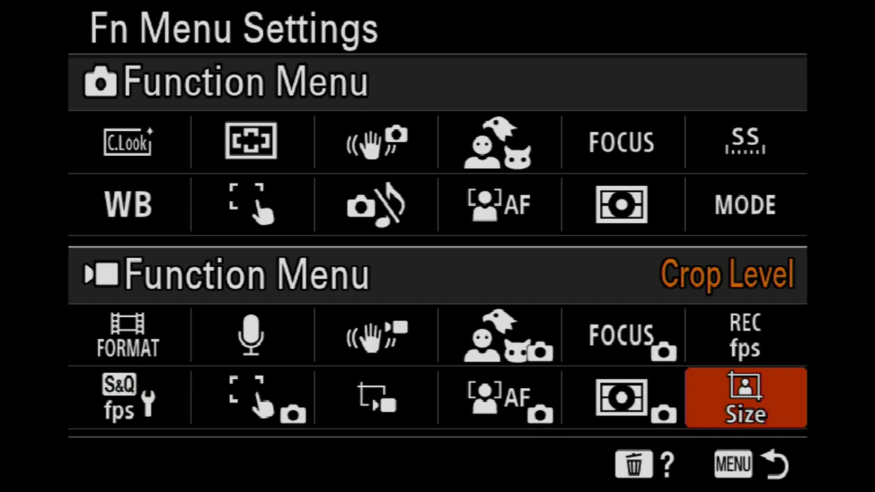
key(Left)
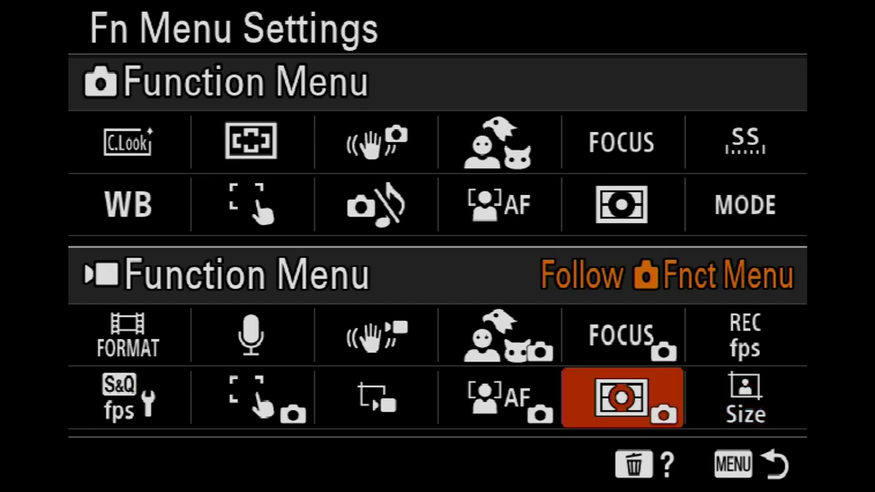
key(Left)
key(Left)
key(Left)
key(Right)
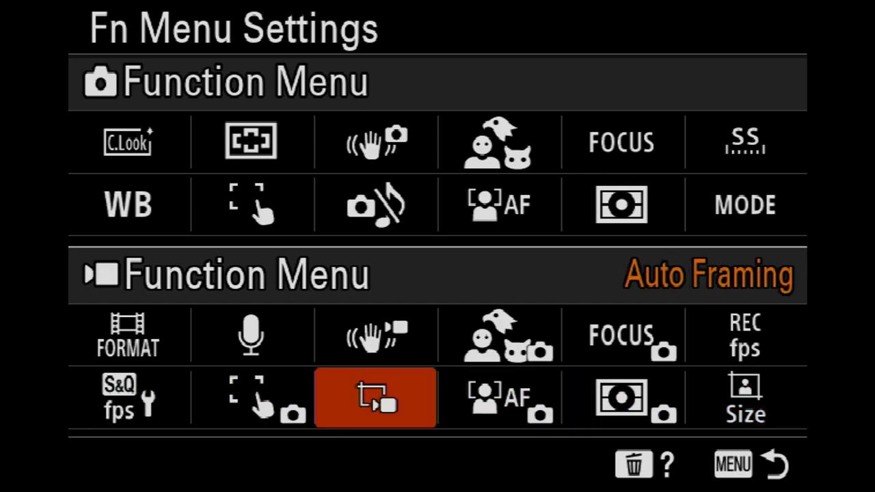
key(Right)
key(Right)
key(Right)
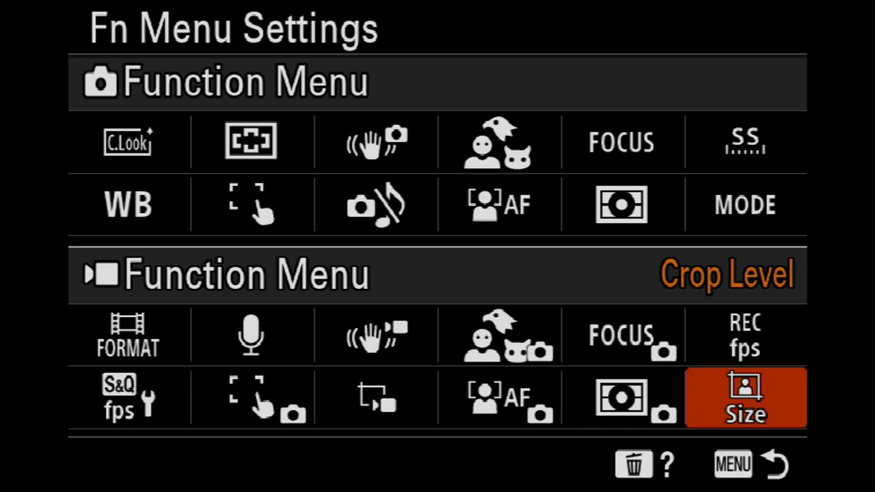
key(Up)
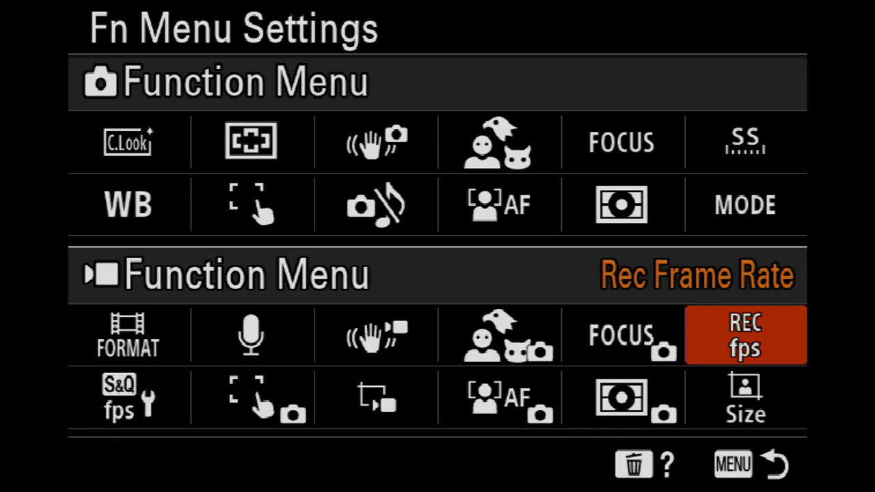
Step: Examine the functions assignable to the sixth upper slot of the movie function menu and keep Rec Frame Rate assigned
key(Return)
key(Down)
key(Down)
key(Down)
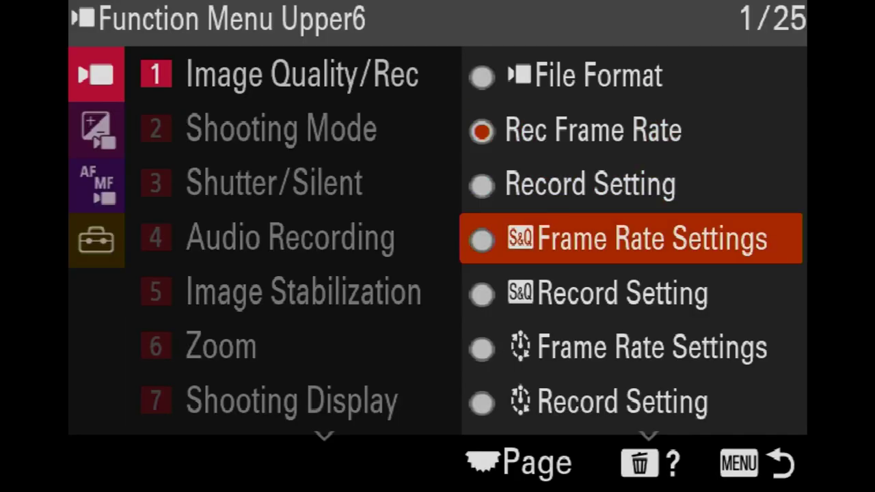
key(Up)
key(Up)
key(Up)
key(Return)
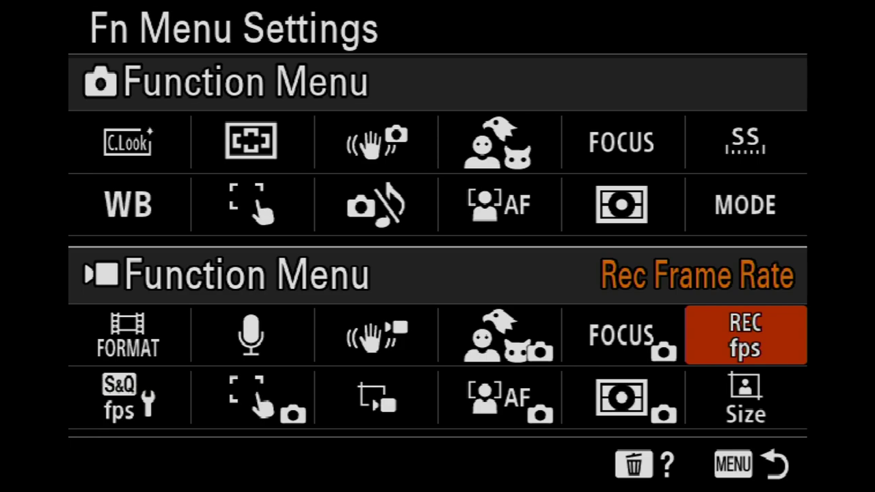
Step: Leave Fn Menu Settings, bring up the live movie function menu and select its File Format entry
key(Escape)
key(f)
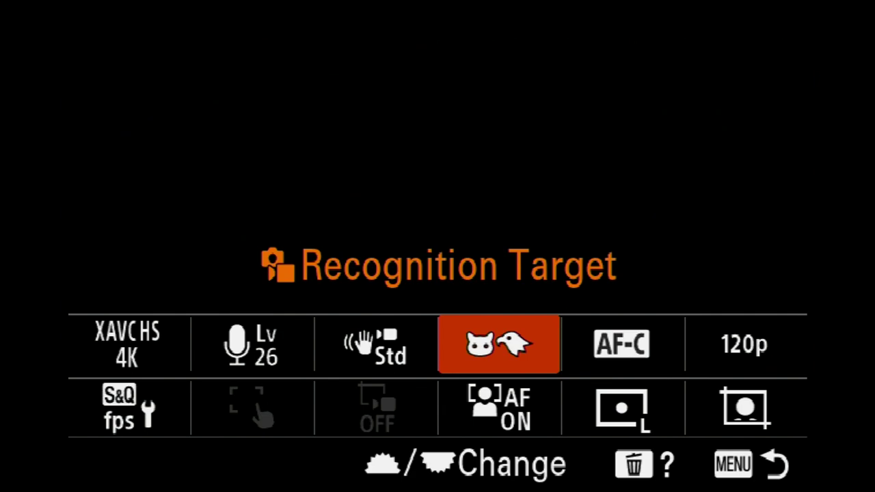
click(376, 408)
click(129, 409)
click(129, 344)
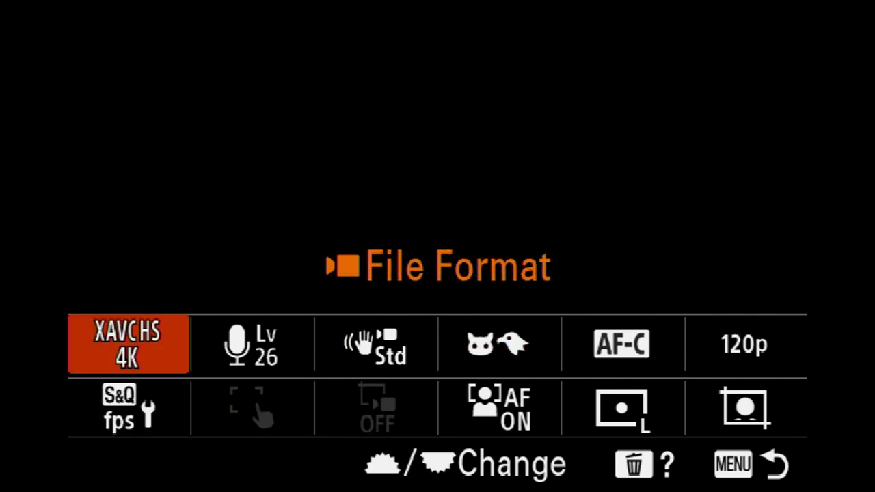
Step: Look through the available movie File Format options and keep XAVC HS 4K
key(Return)
key(Down)
key(Down)
key(Down)
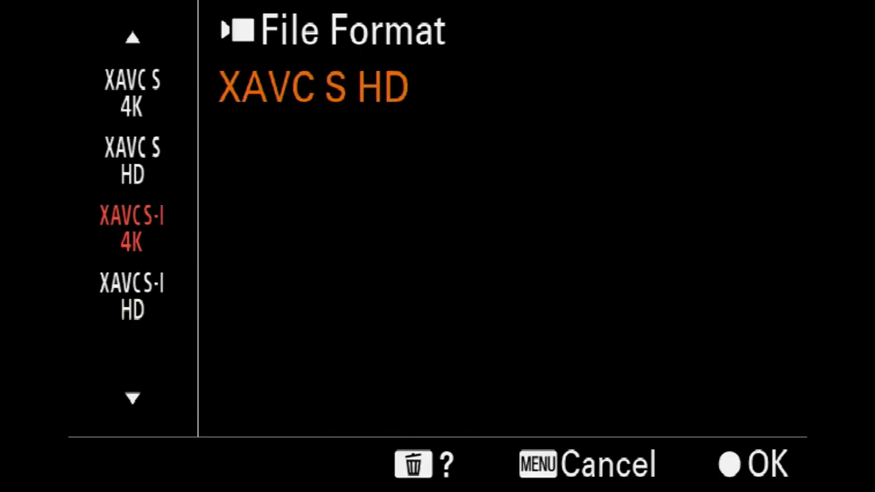
key(Down)
key(Up)
key(Up)
key(Up)
key(Up)
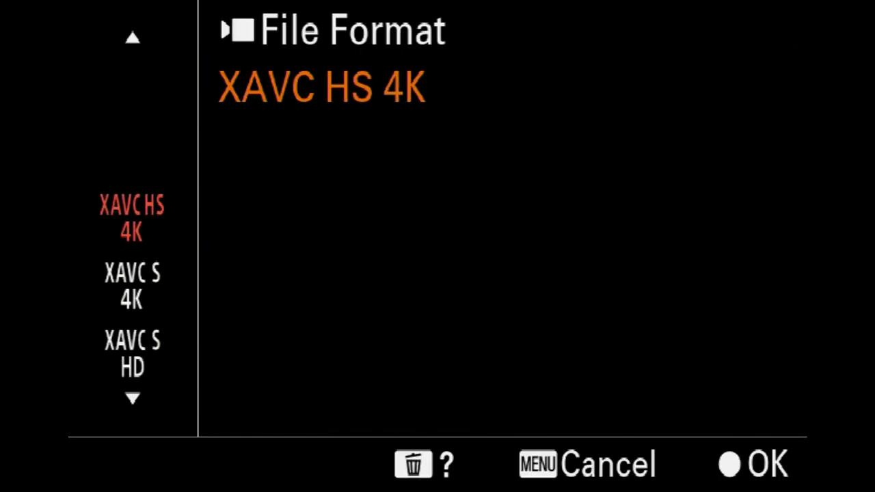
key(Return)
key(f)
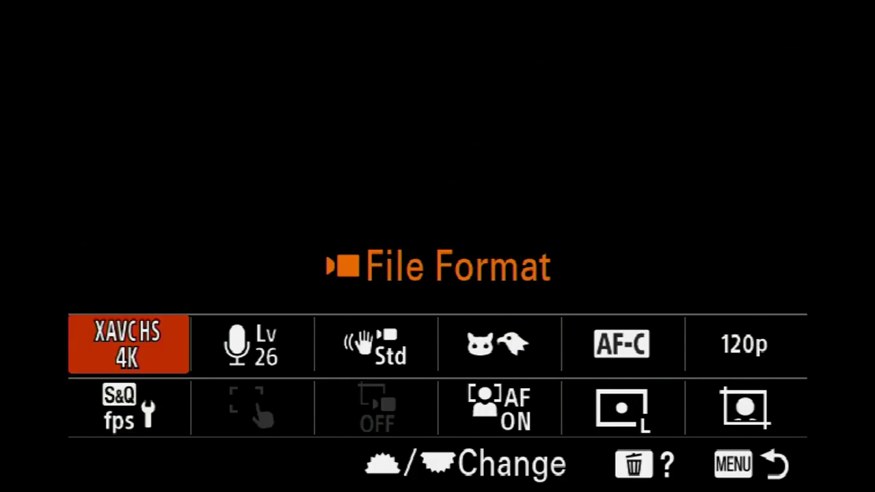
Step: Set the Audio Rec Level to 25 from the movie function menu
key(Right)
key(Return)
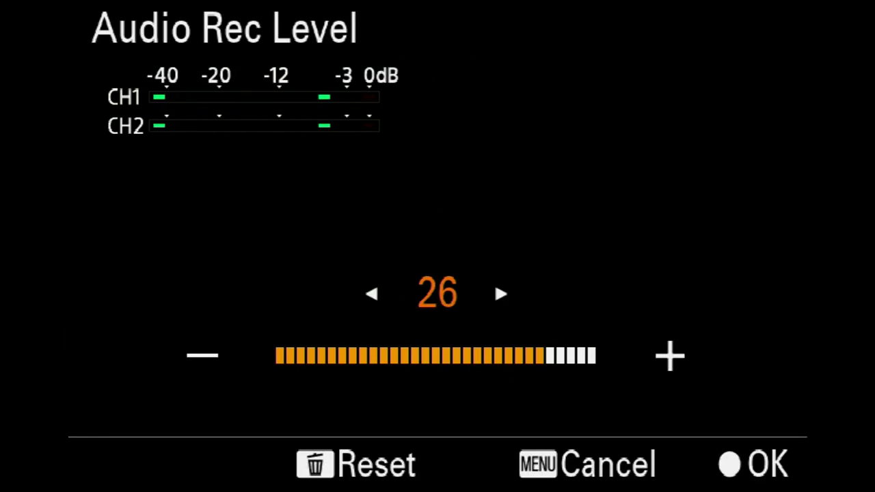
key(Left)
key(Left)
key(Left)
key(Left)
key(Left)
key(Left)
key(Left)
key(Left)
key(Left)
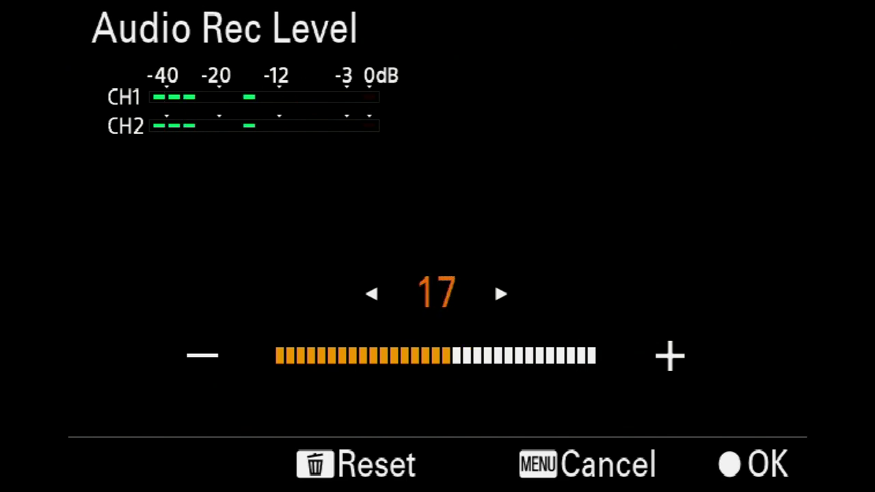
key(Right)
key(Right)
key(Right)
key(Right)
key(Right)
key(Right)
key(Right)
key(Right)
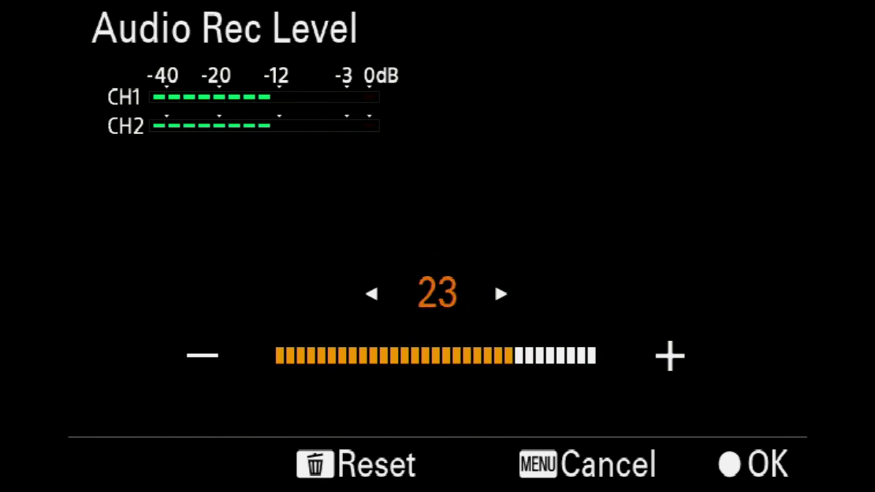
key(Return)
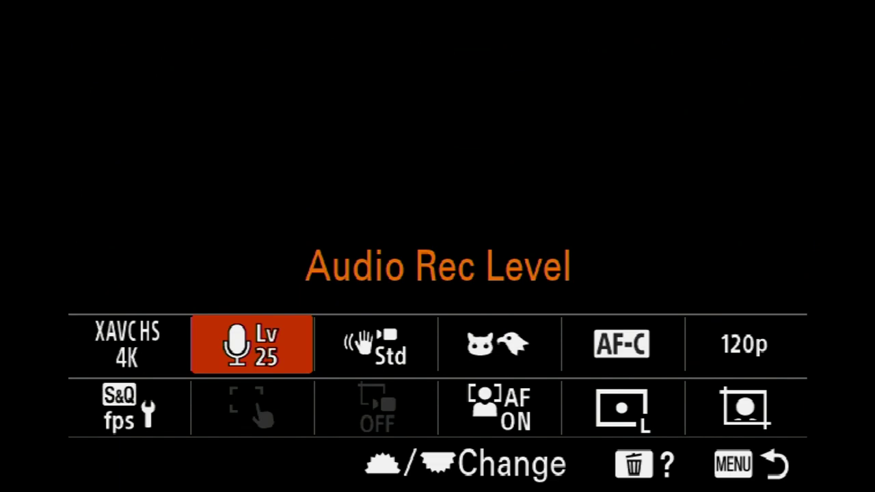
Step: Look through the Recognition Target options from Animal/Bird to Airplane and keep Animal/Bird
key(Right)
key(Right)
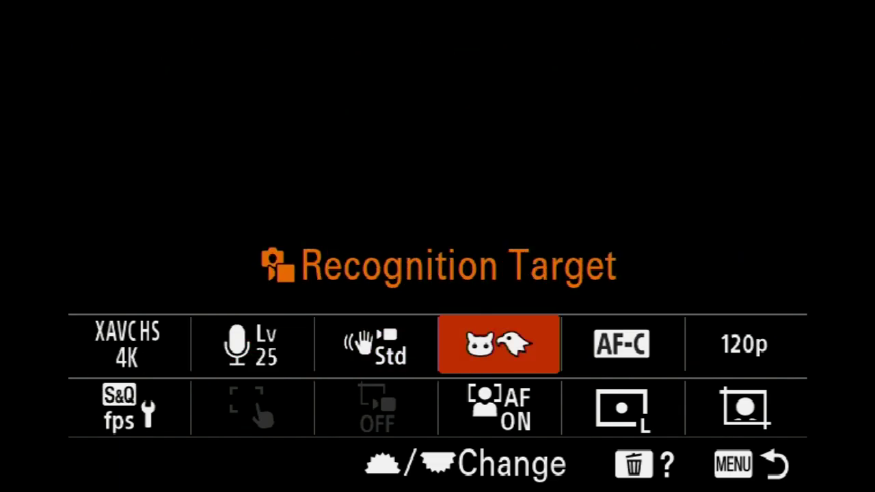
key(Return)
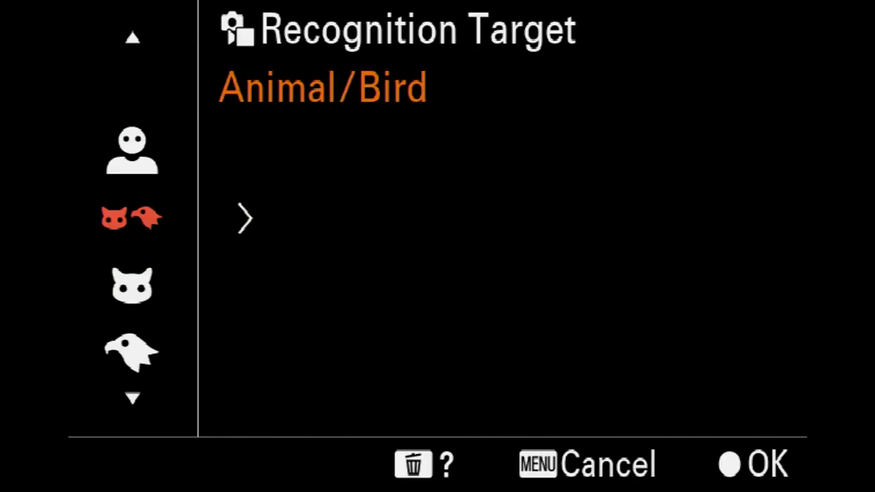
key(Down)
key(Down)
key(Down)
key(Down)
key(Down)
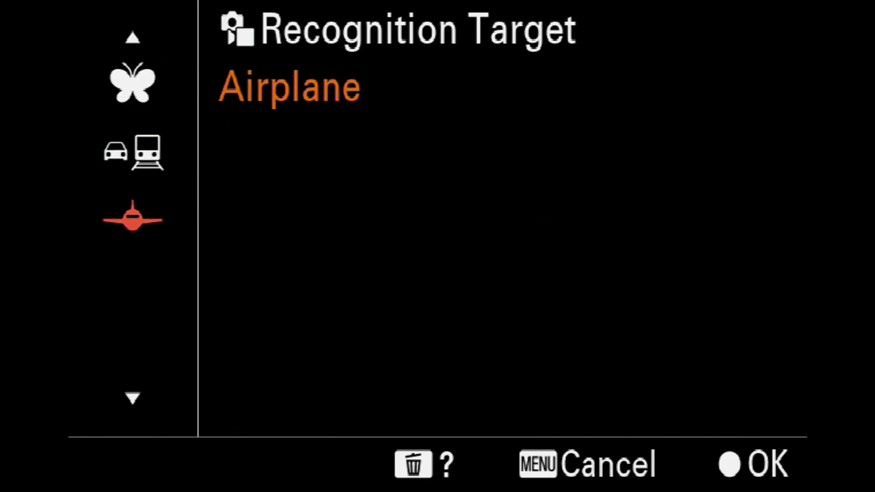
key(Up)
key(Up)
key(Up)
key(Up)
key(Up)
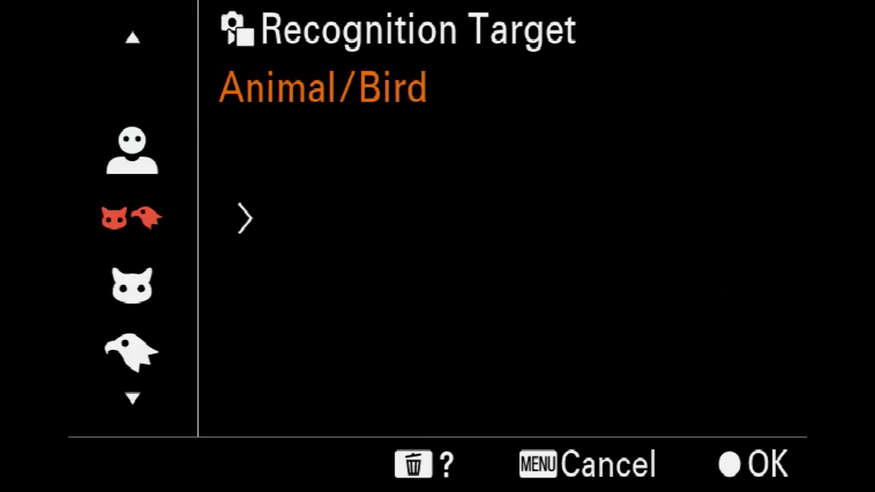
key(Return)
key(f)
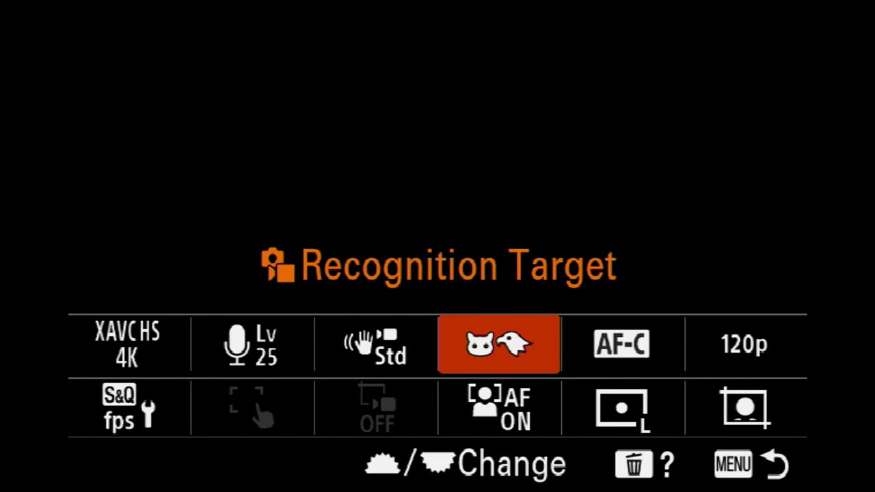
Step: Open the Rec Frame Rate options from the movie function menu and highlight 24p
key(Right)
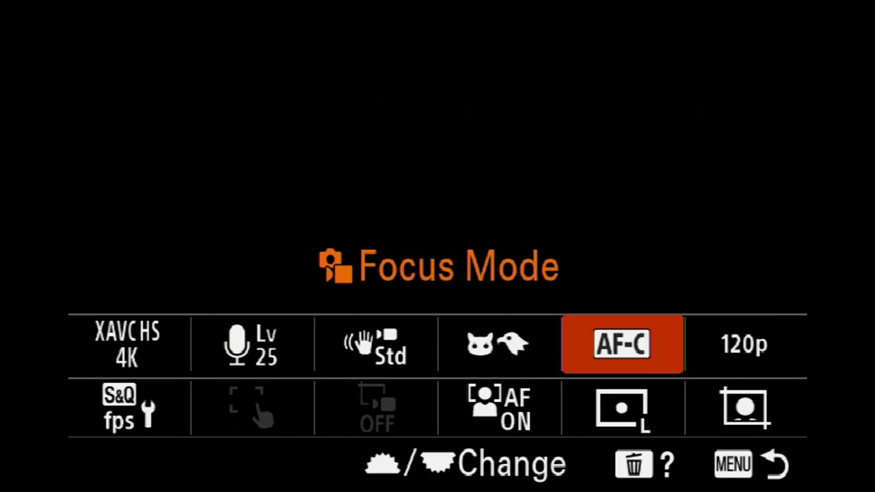
key(Right)
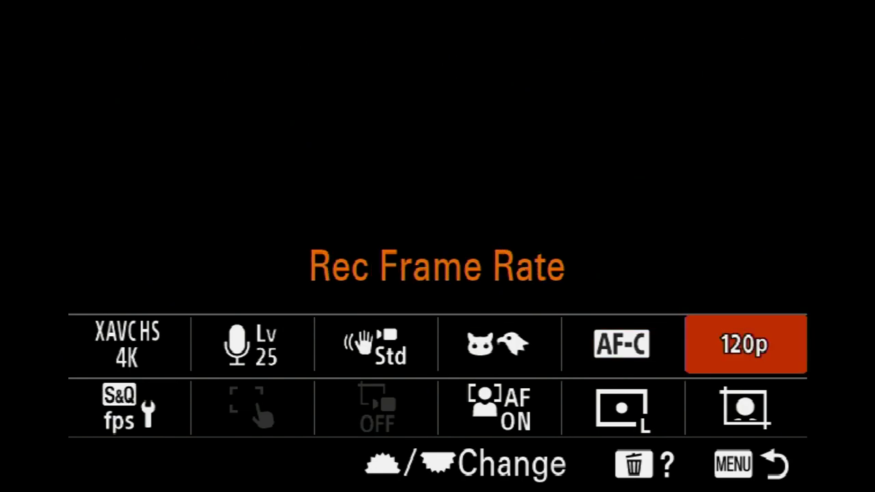
key(Return)
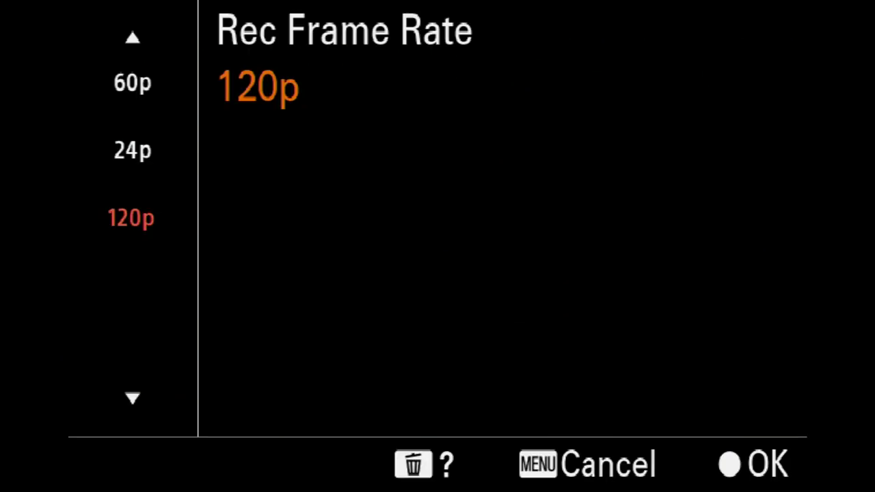
key(Down)
key(Down)
key(Down)
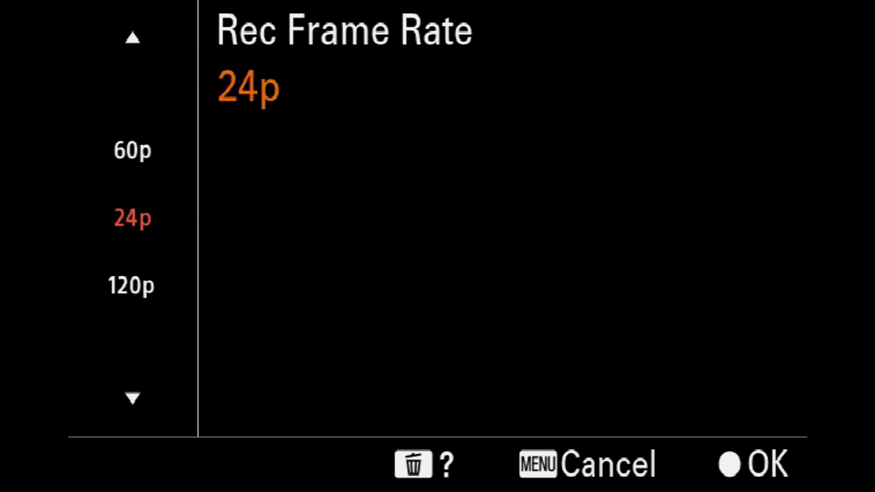